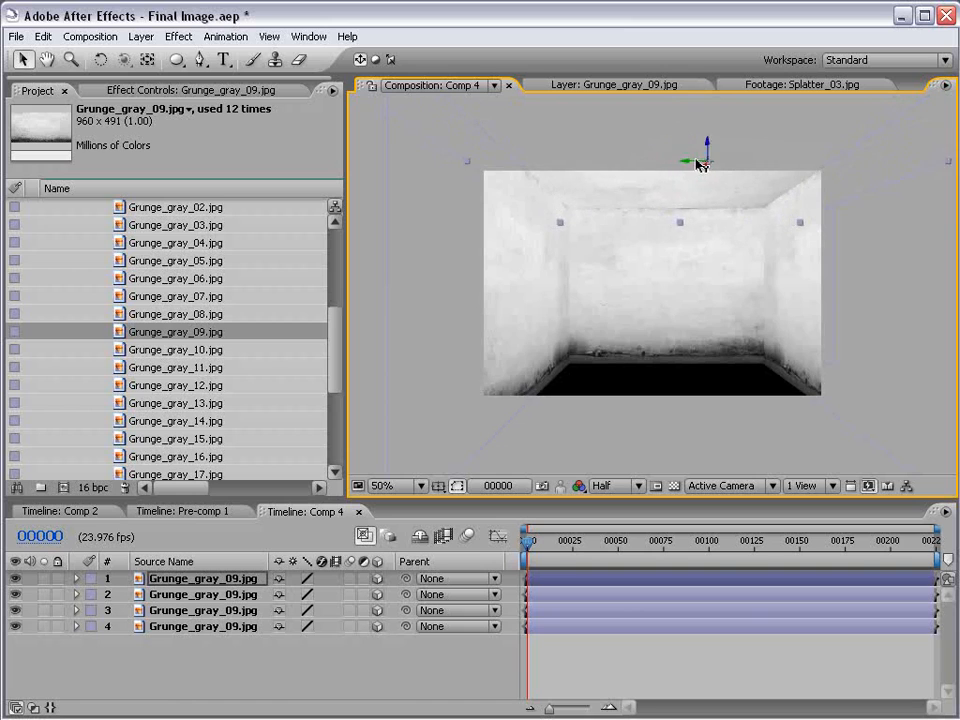
# Step: Add a new camera to Comp 4 and adjust it to give a deeper view of the room
pyautogui.click(685, 653)
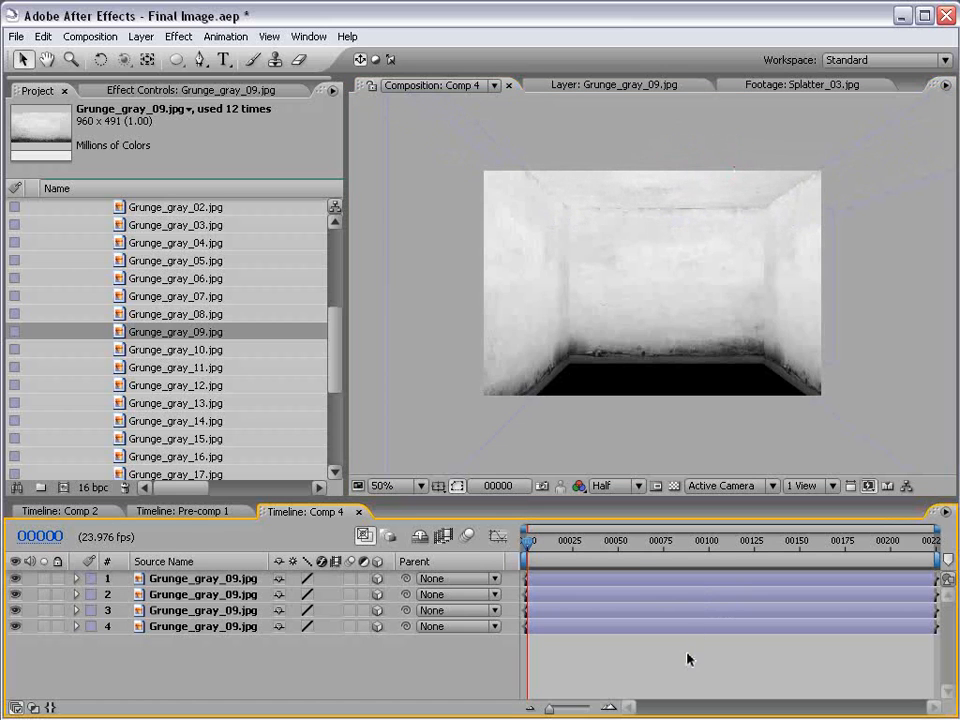
pyautogui.click(141, 36)
pyautogui.moveTo(160, 60)
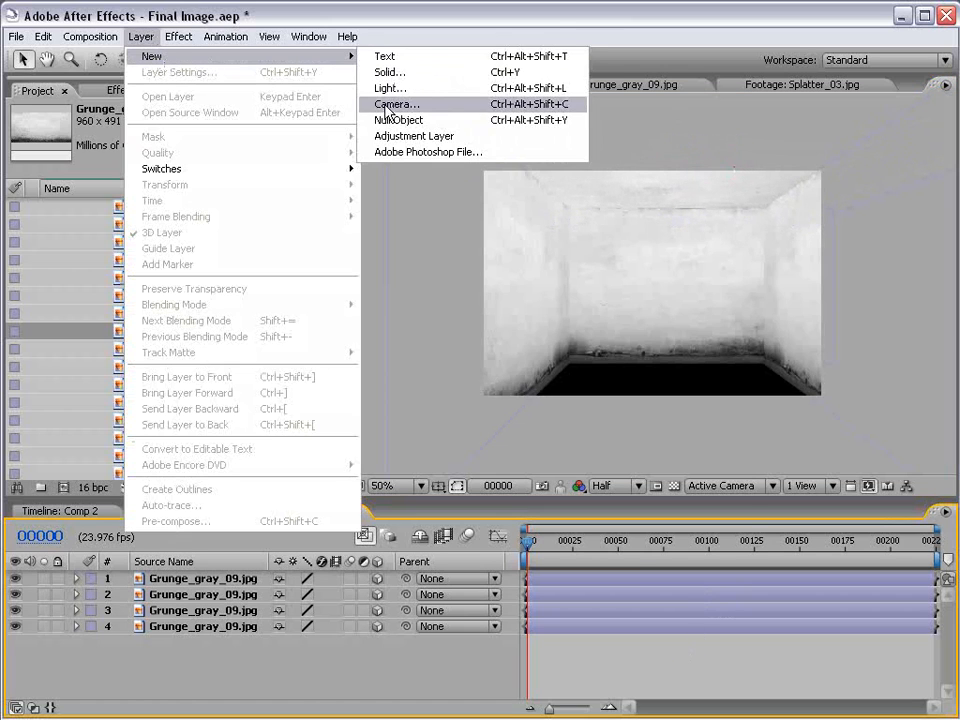
pyautogui.click(398, 101)
pyautogui.click(586, 560)
pyautogui.press('c')
pyautogui.press('c')
pyautogui.press('c')
pyautogui.click(646, 668)
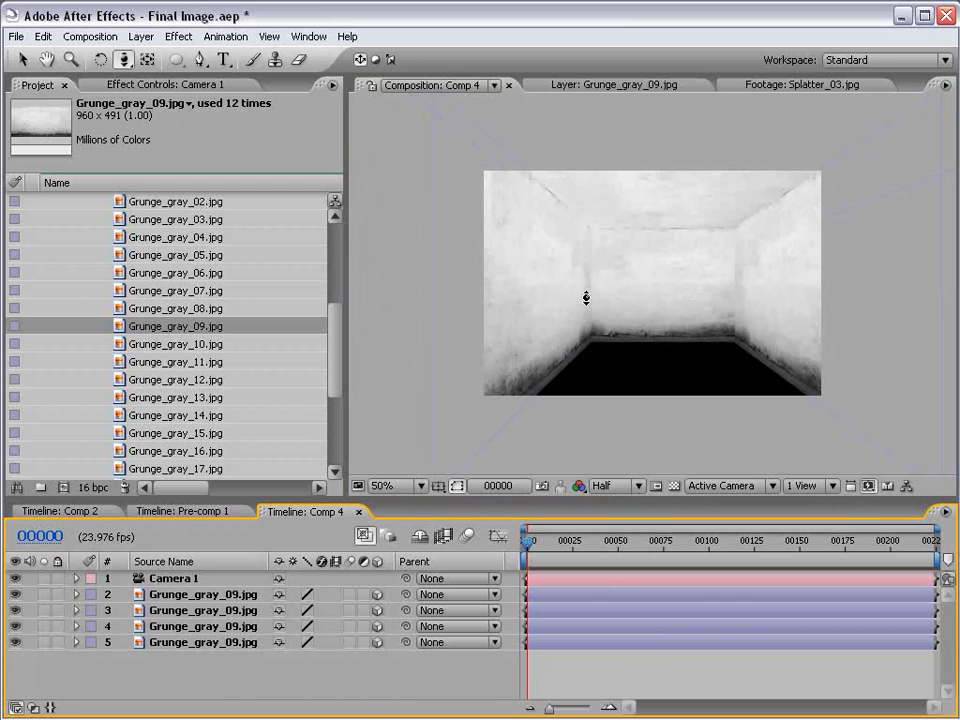
# Step: Add Grunge_gray_04.jpg as the lowest layer of Comp 4 and make it a 3D layer
pyautogui.moveTo(336, 336); pyautogui.dragTo(549, 662)
pyautogui.click(205, 345)
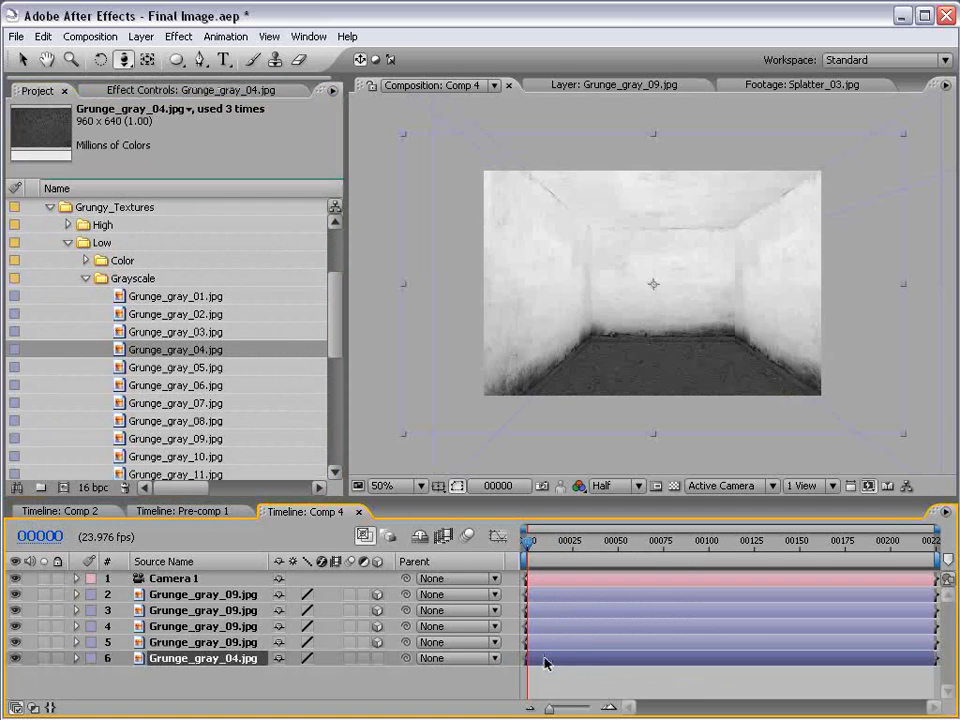
pyautogui.click(377, 658)
# Step: Rotate the Grunge_gray_04.jpg layer flat, lower it to form the room's floor and enlarge it slightly
pyautogui.press('w')
pyautogui.moveTo(672, 284); pyautogui.dragTo(672, 370)
pyautogui.press('v')
pyautogui.moveTo(653, 270); pyautogui.dragTo(656, 369)
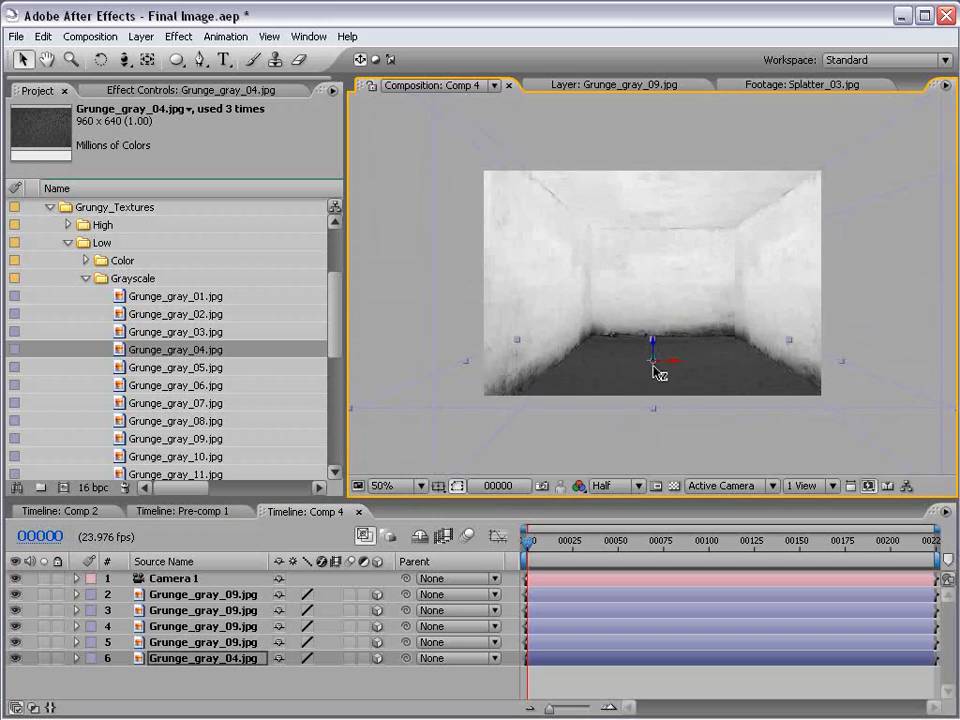
pyautogui.moveTo(519, 337); pyautogui.dragTo(511, 332)
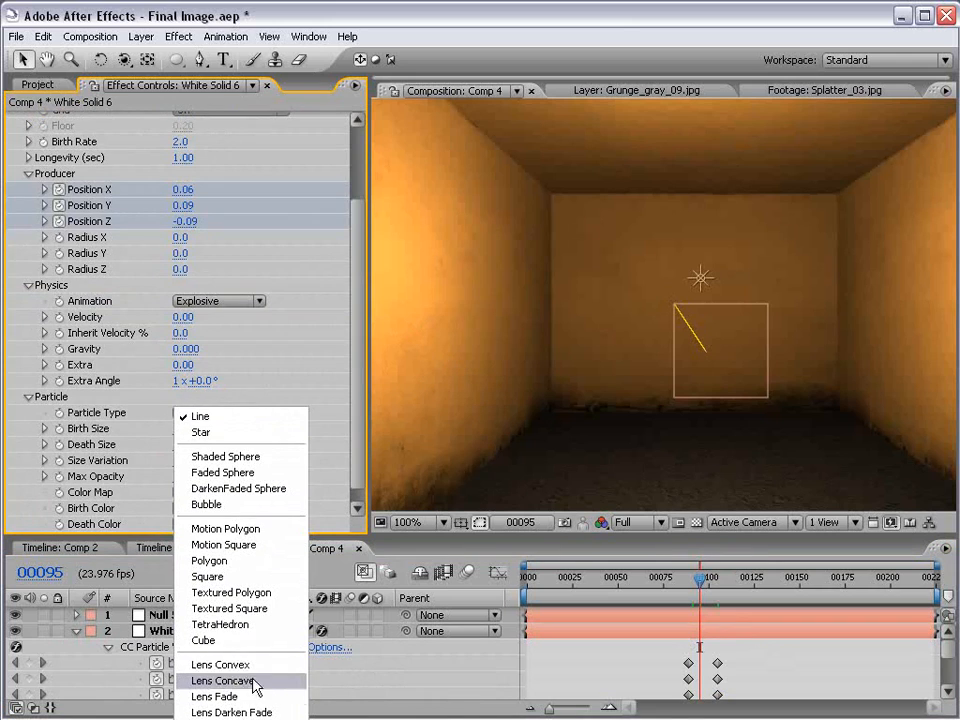
# Step: Set the CC Particle World particle type to Lens Convex
pyautogui.click(302, 666)
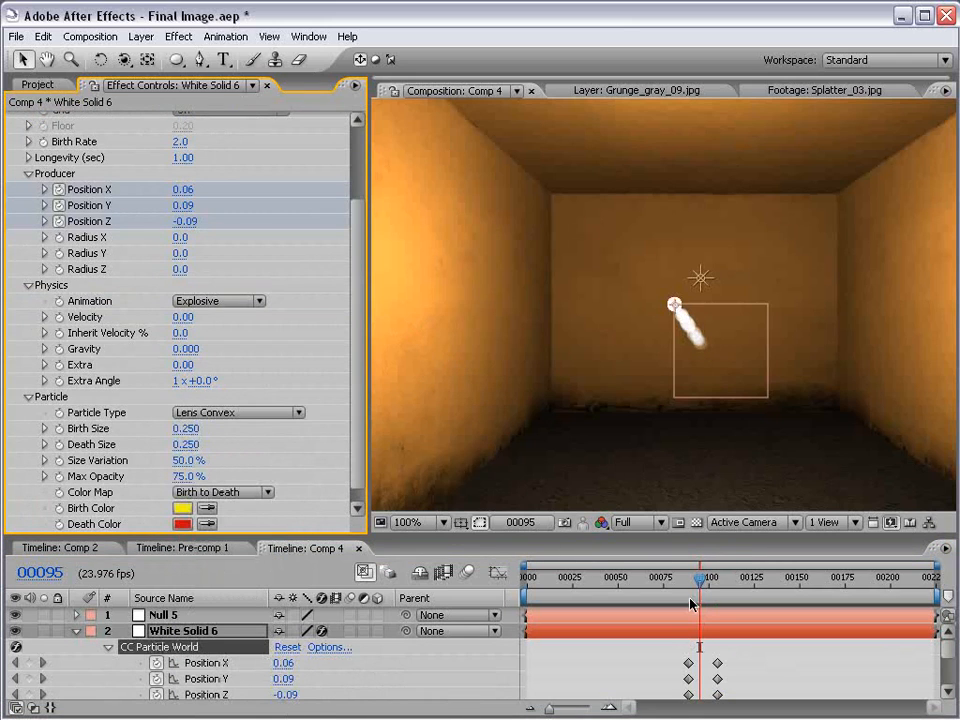
# Step: Keyframe the particle producer at frame 98 with Position X 0.09, Position Y 0.11 and Position Z -0.81
pyautogui.moveTo(699, 582); pyautogui.dragTo(705, 589)
pyautogui.moveTo(185, 222); pyautogui.dragTo(118, 222)
pyautogui.moveTo(181, 206)
pyautogui.mouseDown()
pyautogui.moveTo(169, 205)
pyautogui.moveTo(190, 187)
pyautogui.moveTo(176, 188)
pyautogui.mouseUp()
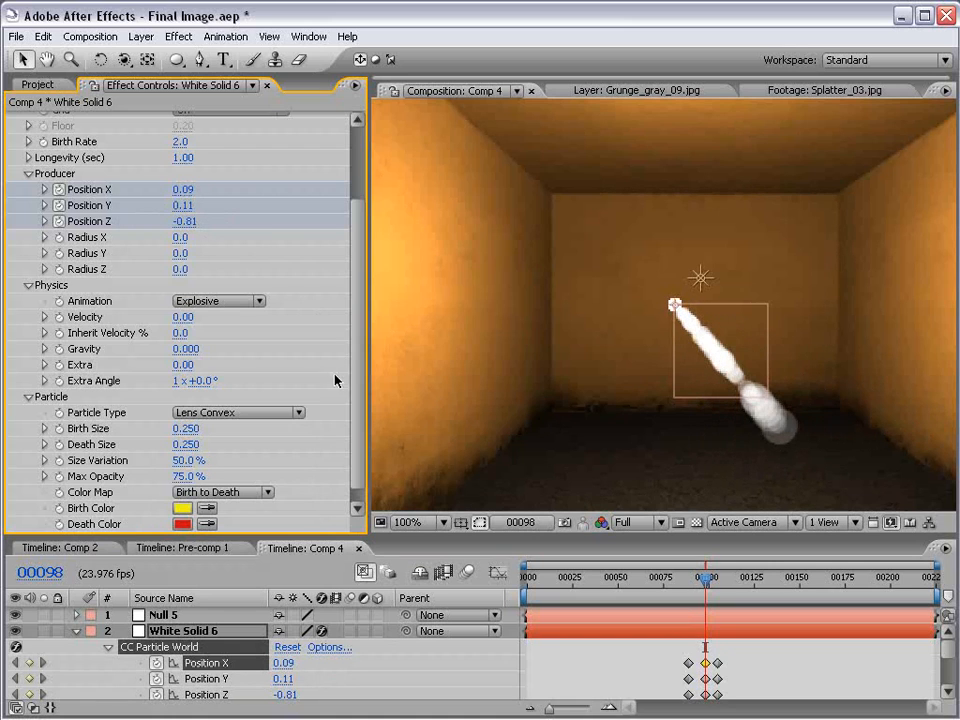
pyautogui.click(758, 650)
# Step: Delete all Position X, Y and Z keyframes of CC Particle World on White Solid 6
pyautogui.scroll(-1, 748, 418)
pyautogui.scroll(1, 743, 421)
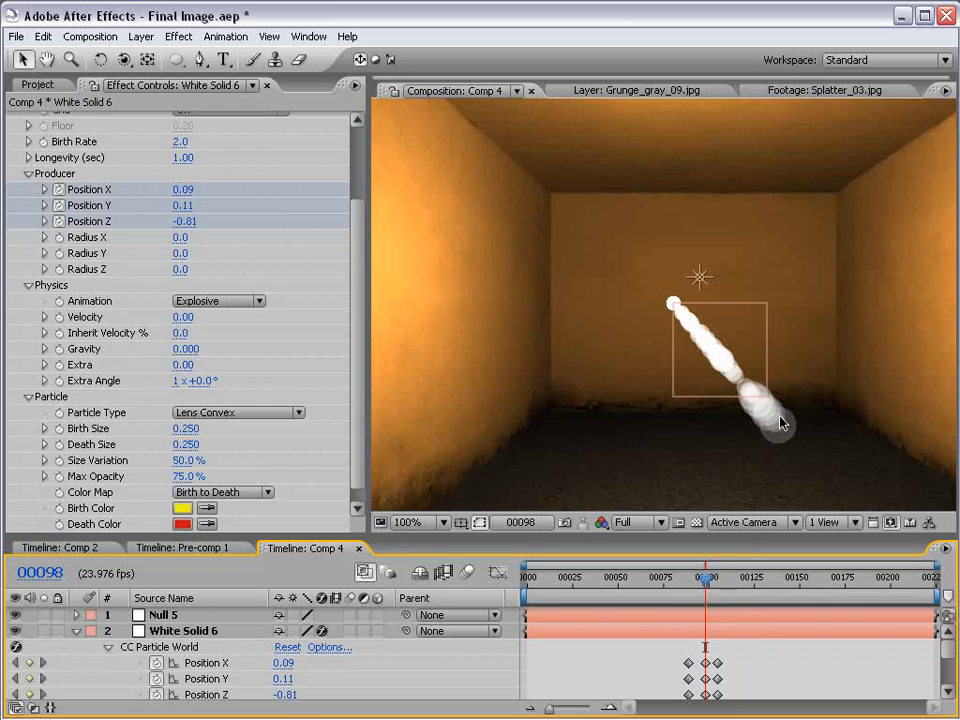
pyautogui.moveTo(728, 700); pyautogui.dragTo(697, 655)
pyautogui.press('Delete')
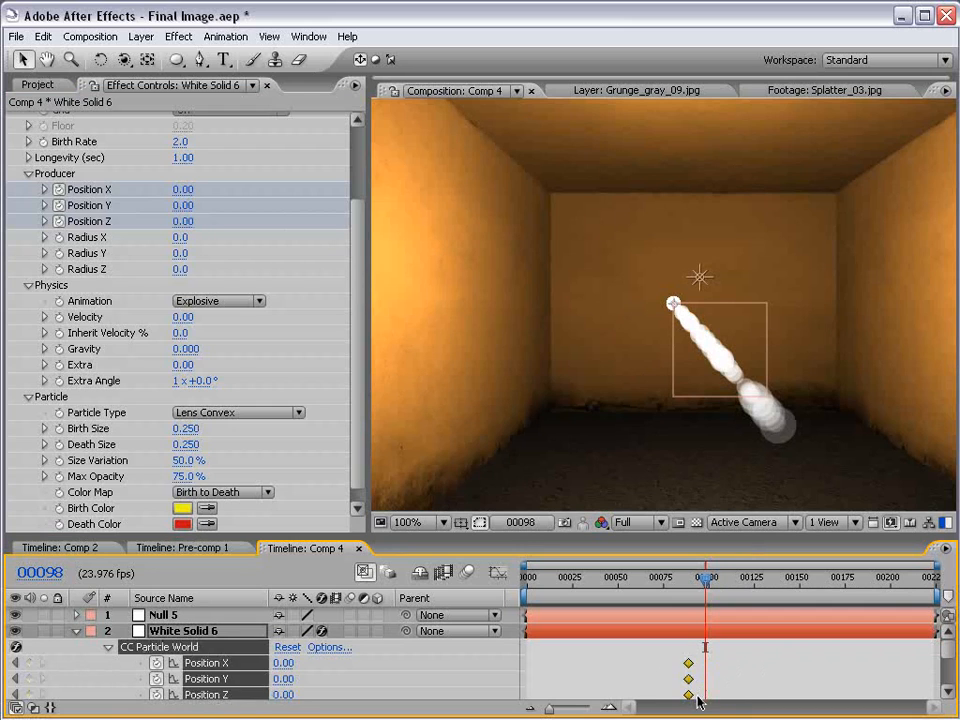
pyautogui.press('Delete')
# Step: Make Null 5 a 3D layer and try moving it around the room
pyautogui.click(163, 615)
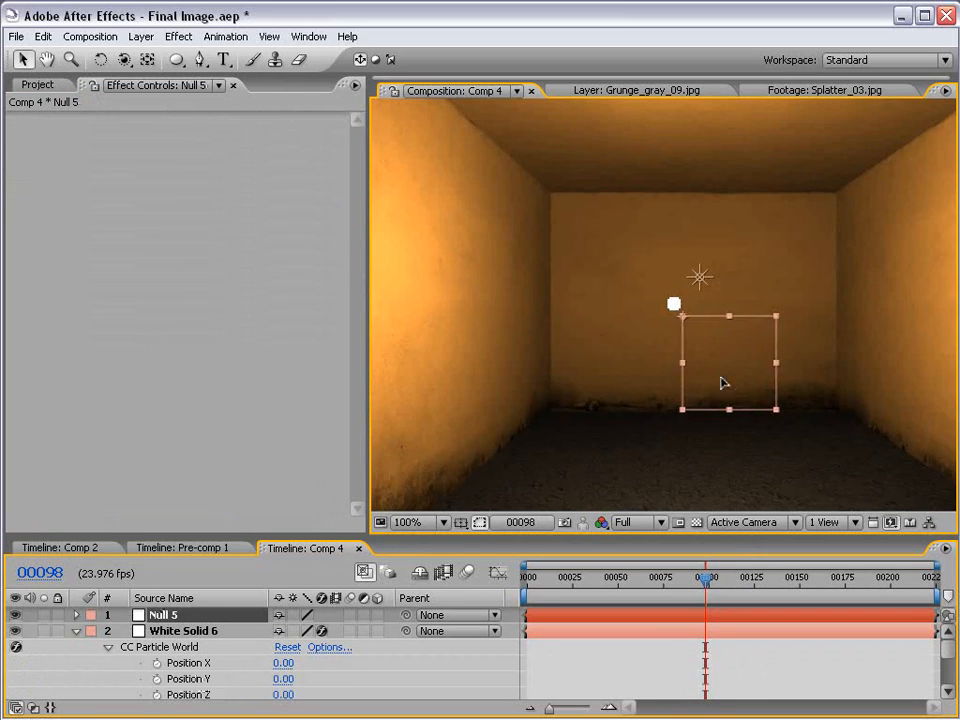
pyautogui.click(377, 615)
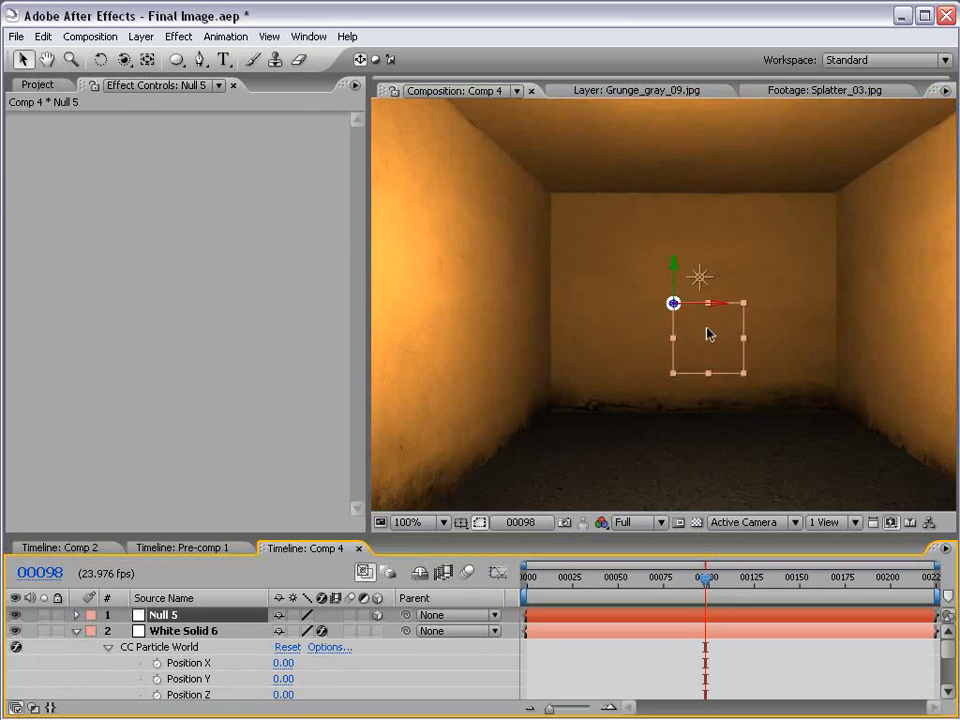
pyautogui.click(700, 305)
pyautogui.moveTo(733, 304); pyautogui.dragTo(652, 357)
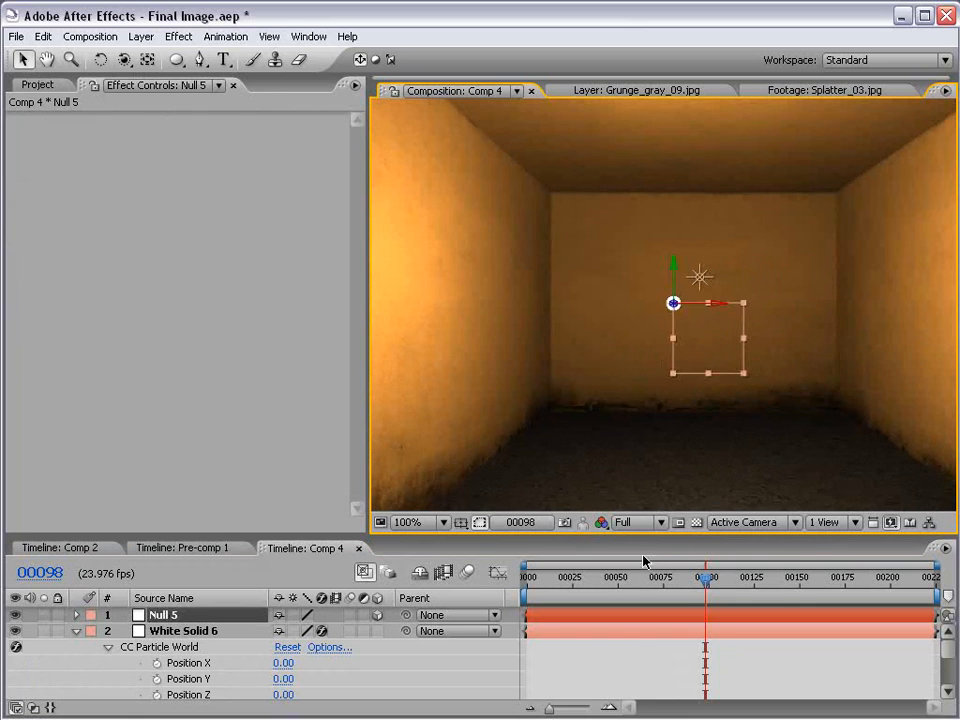
# Step: Reveal Null 5's Position property and enlarge the timeline area to show it together with the particle producer's position properties
pyautogui.click(590, 633)
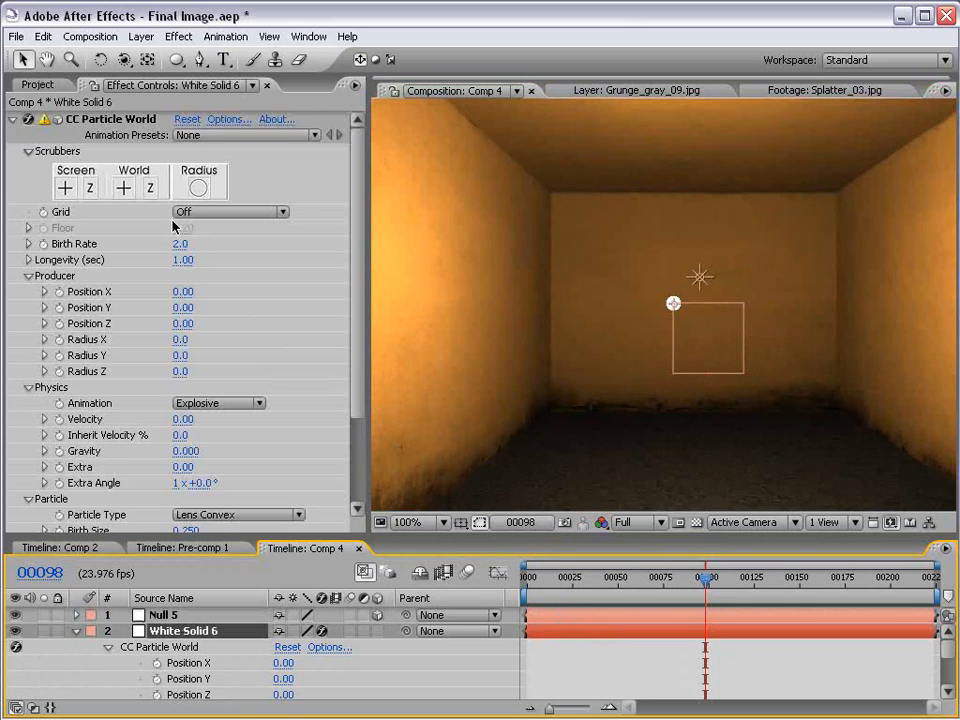
pyautogui.click(170, 616)
pyautogui.press('p')
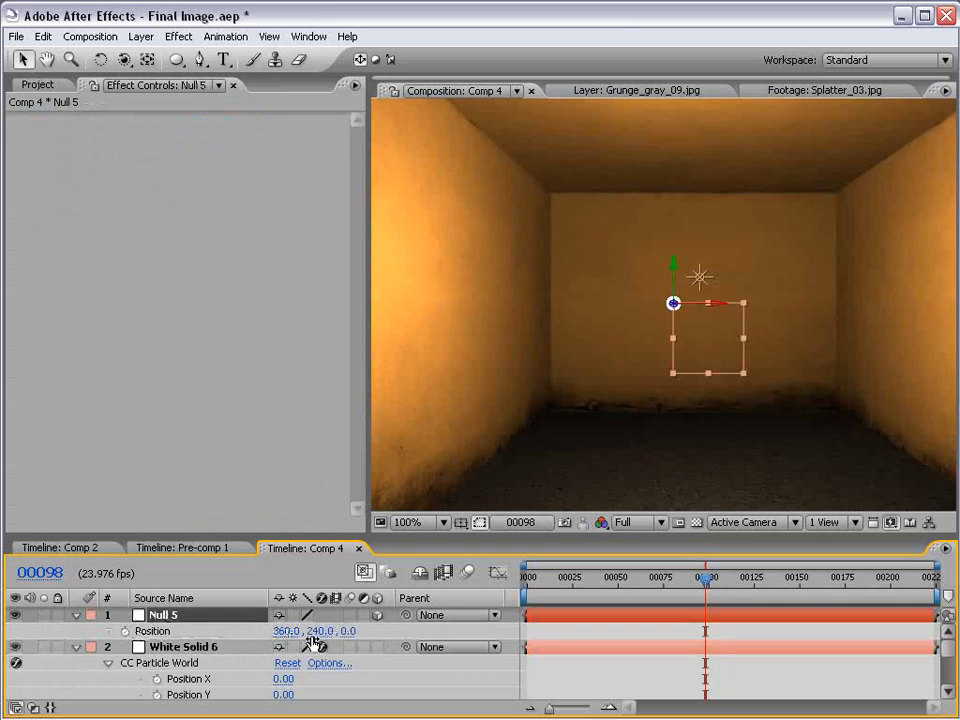
pyautogui.click(183, 646)
pyautogui.moveTo(381, 538); pyautogui.dragTo(381, 458)
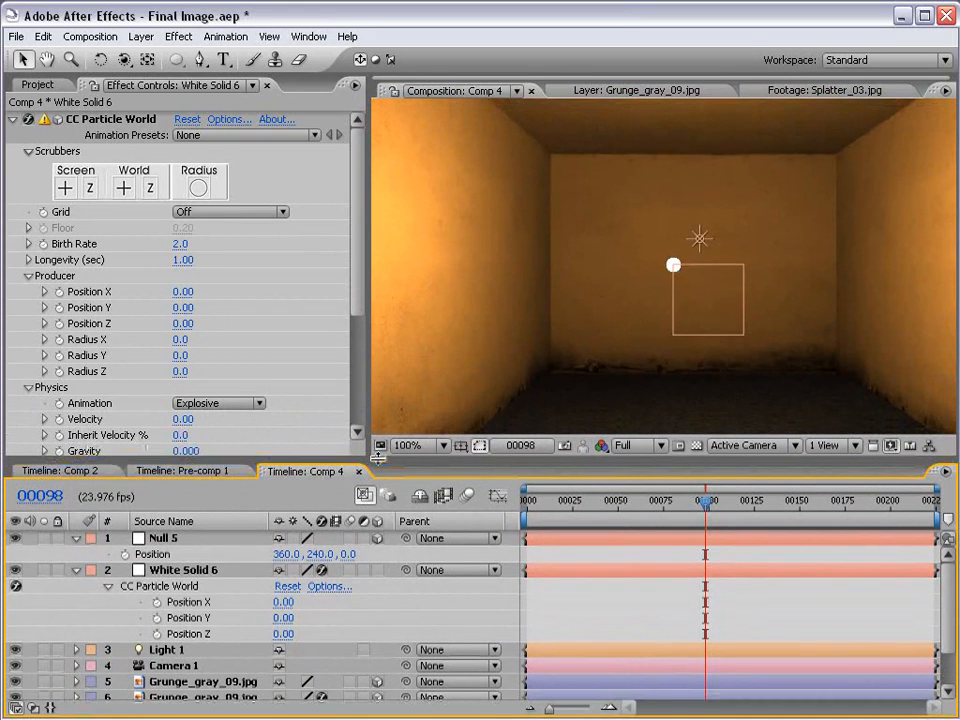
# Step: Give the producer's Position X the expression x=thisComp.layer("Null 5").transform.position[0]-thisComp.width/2; x/thisComp.width
pyautogui.click(207, 571)
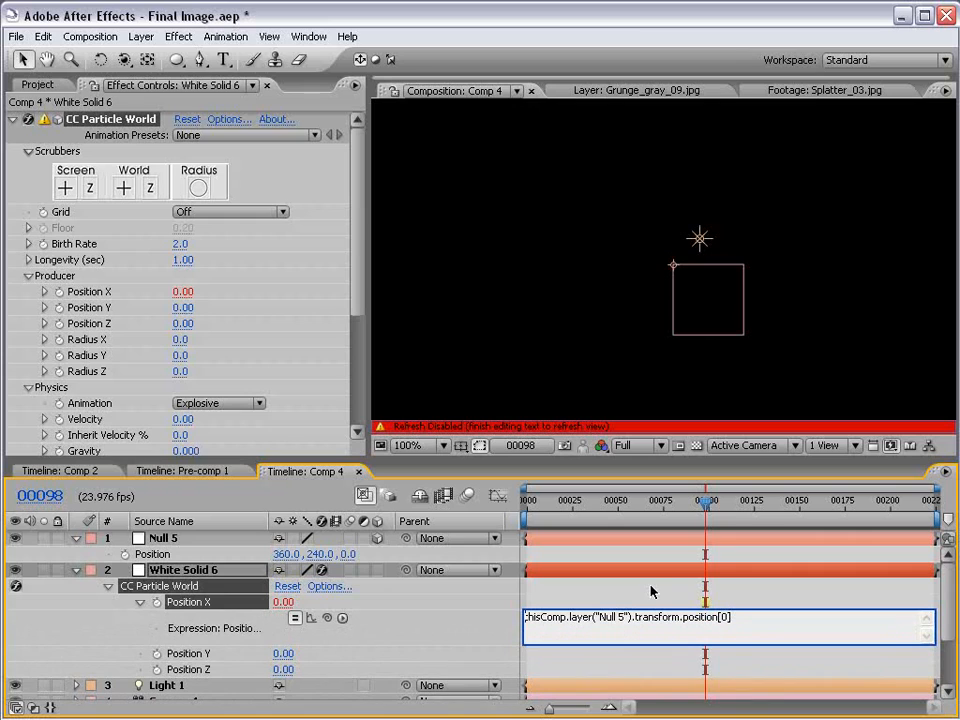
pyautogui.press('Home')
pyautogui.write('x=')
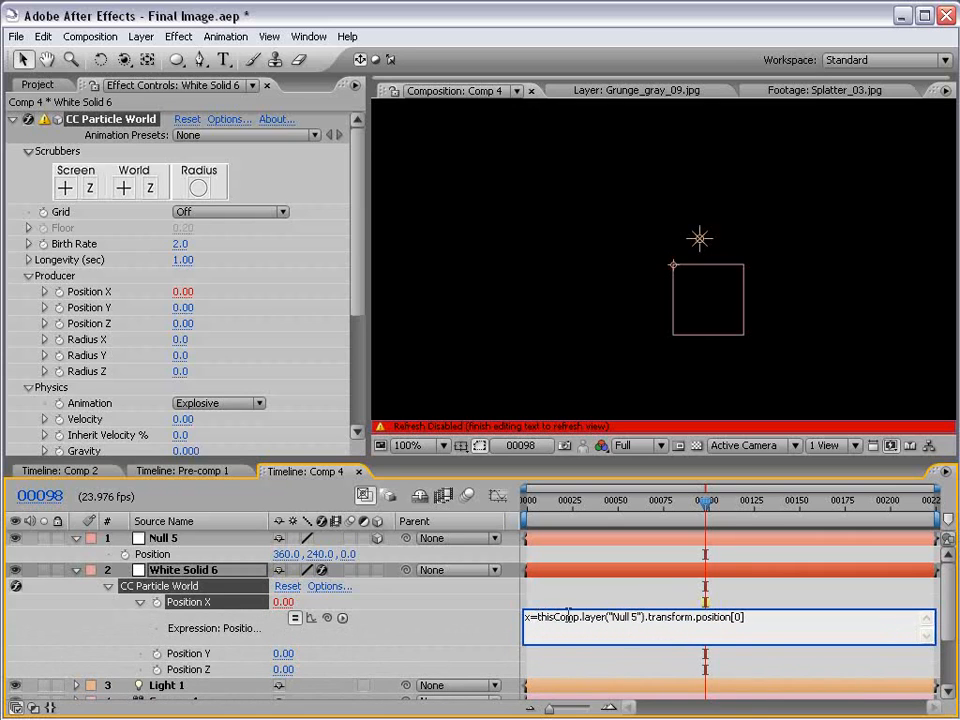
pyautogui.click(741, 617)
pyautogui.press('BackSpace')
pyautogui.write('2')
pyautogui.press('BackSpace')
pyautogui.write('0')
pyautogui.click(764, 617)
pyautogui.write('-thisComp.width/')
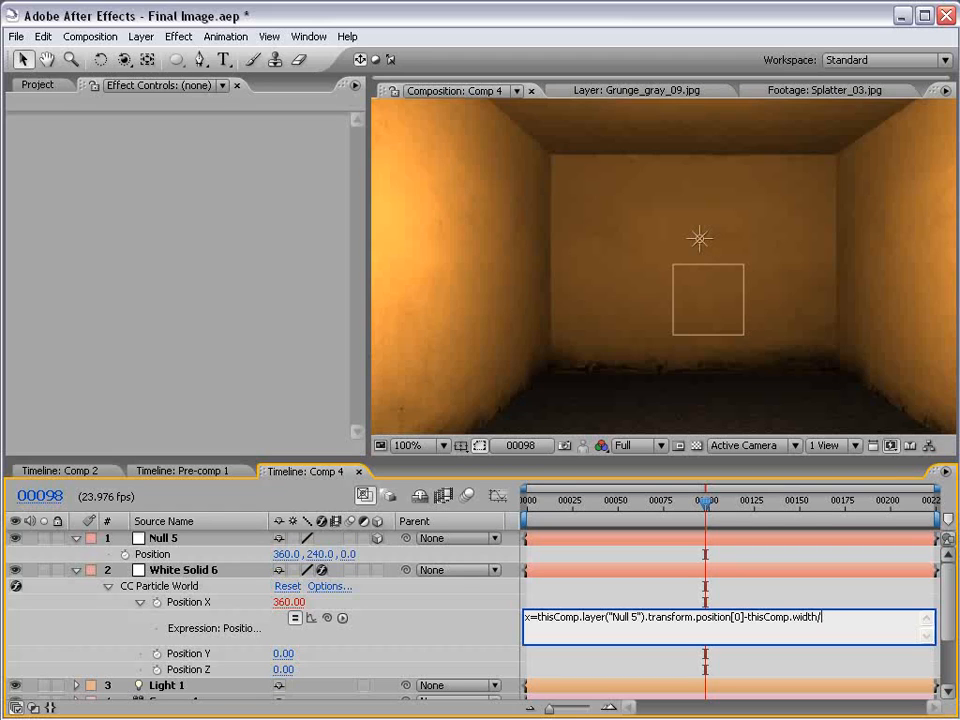
# Step: Replace width with height in the thisComp.width/2 part of the producer's Position Y expression
pyautogui.moveTo(793, 632); pyautogui.dragTo(815, 632)
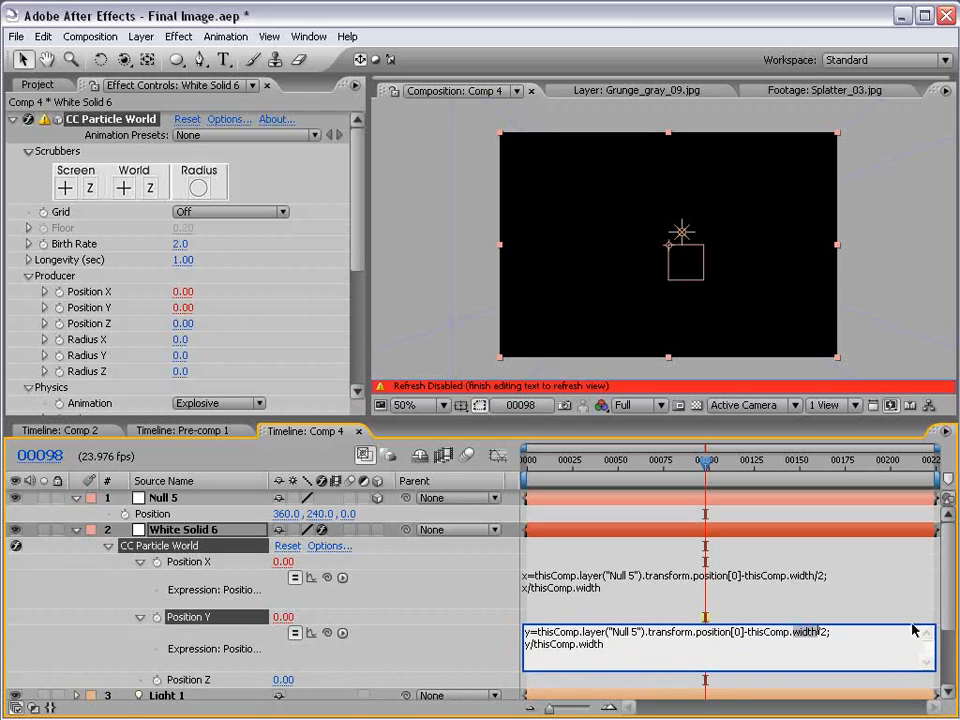
pyautogui.write('height')
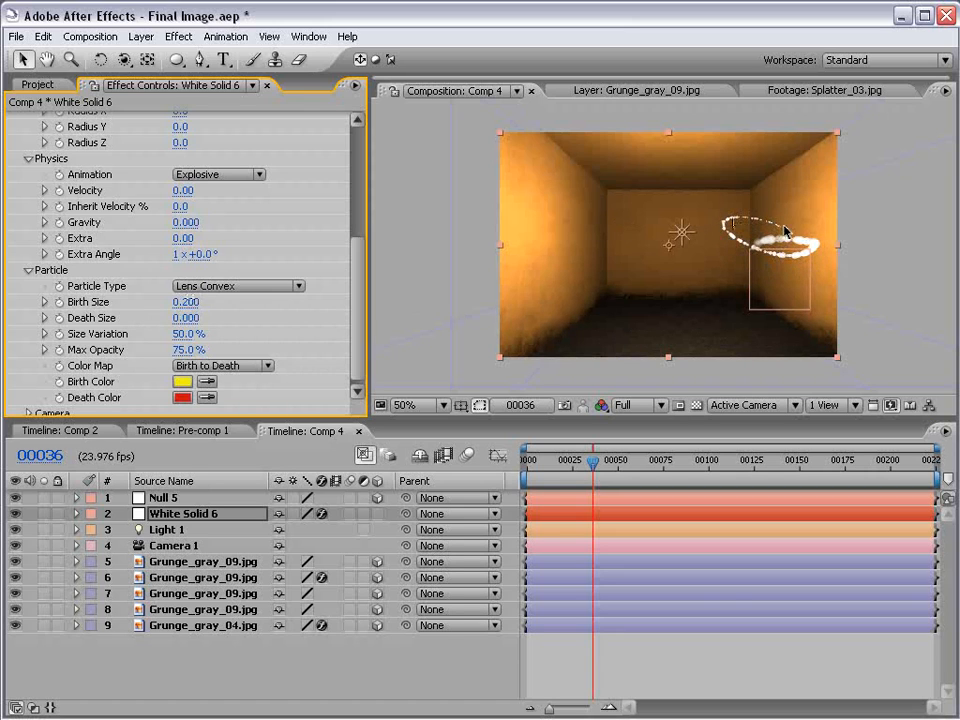
# Step: Set the particles' Birth Rate to 75 and their Birth Size to 0.090
pyautogui.moveTo(358, 289); pyautogui.dragTo(358, 120)
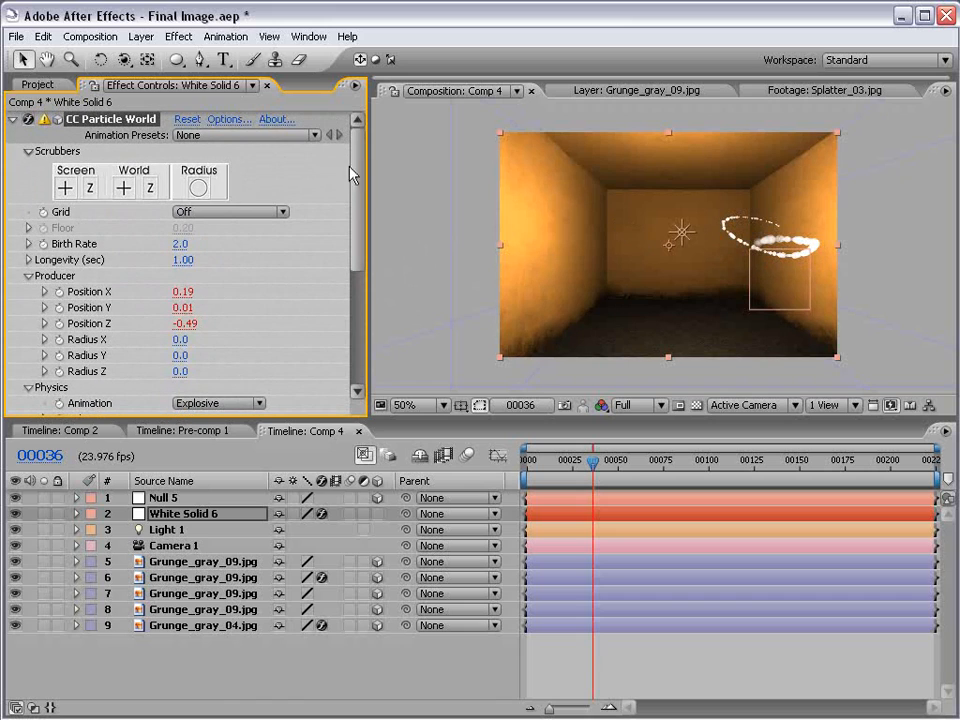
pyautogui.moveTo(181, 251); pyautogui.dragTo(440, 206)
pyautogui.click(188, 243)
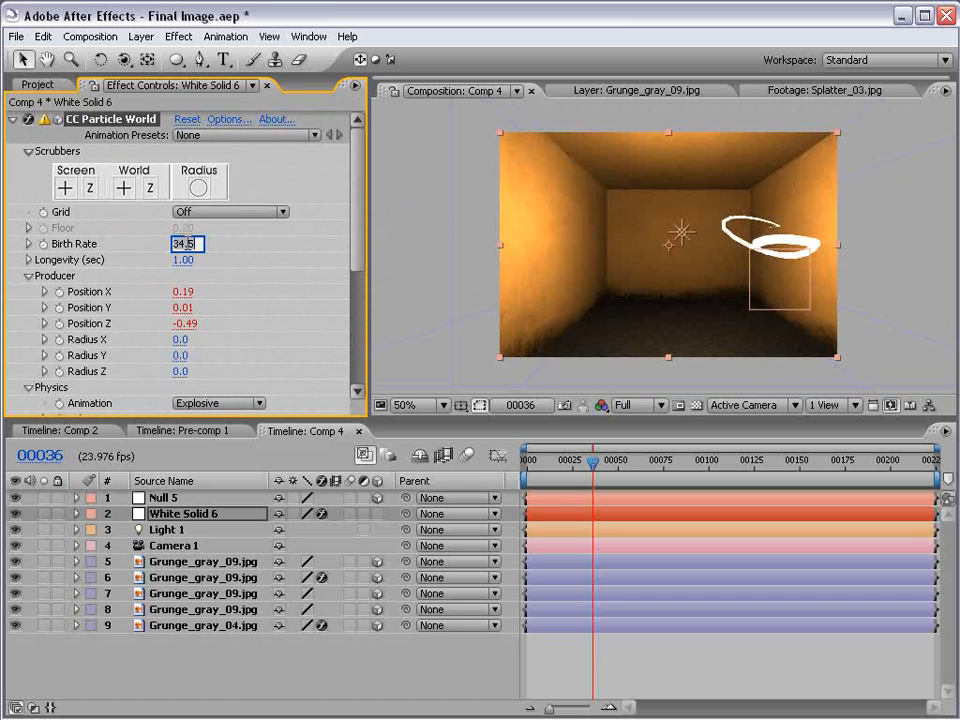
pyautogui.scroll(-5, 185, 295)
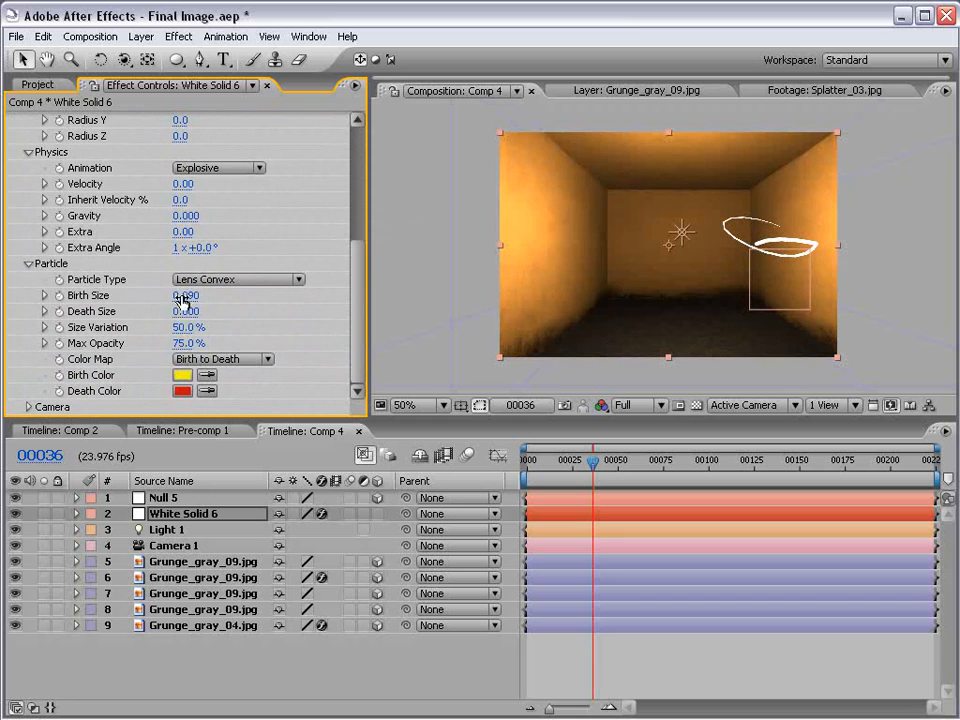
# Step: Start the work area at frame 36 and preview the particle trail, ending on frame 68
pyautogui.press('b')
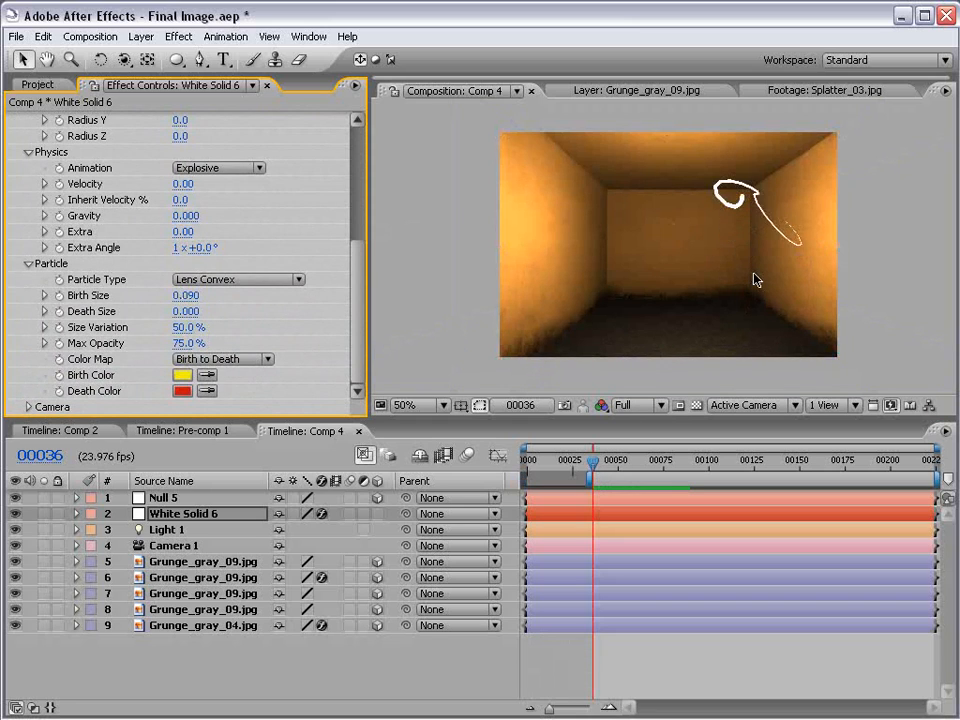
pyautogui.press('space')
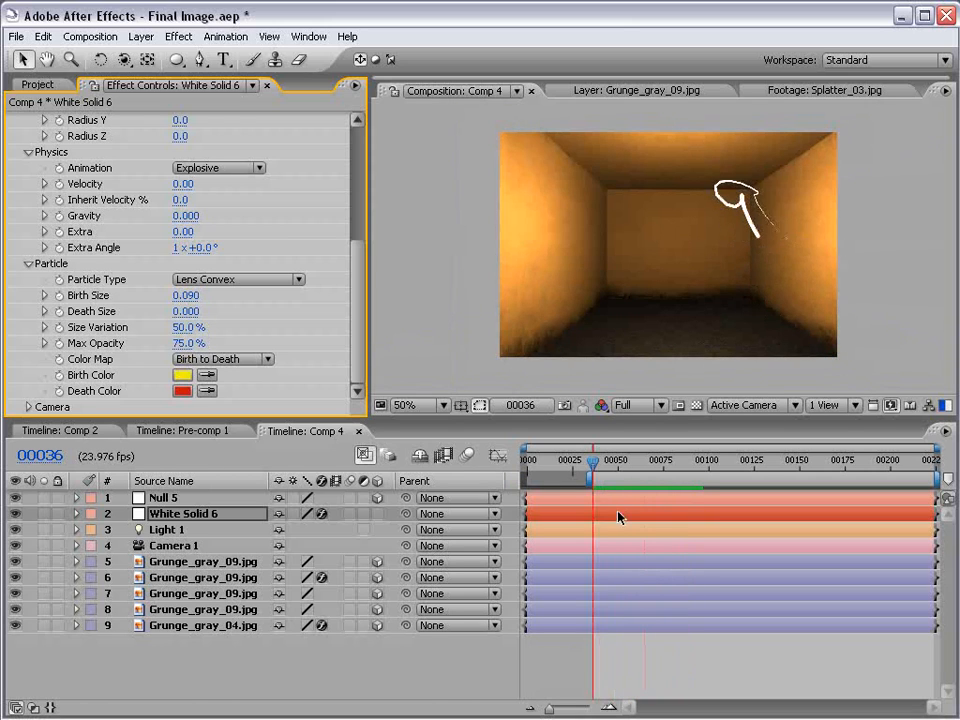
pyautogui.moveTo(592, 461); pyautogui.dragTo(682, 466)
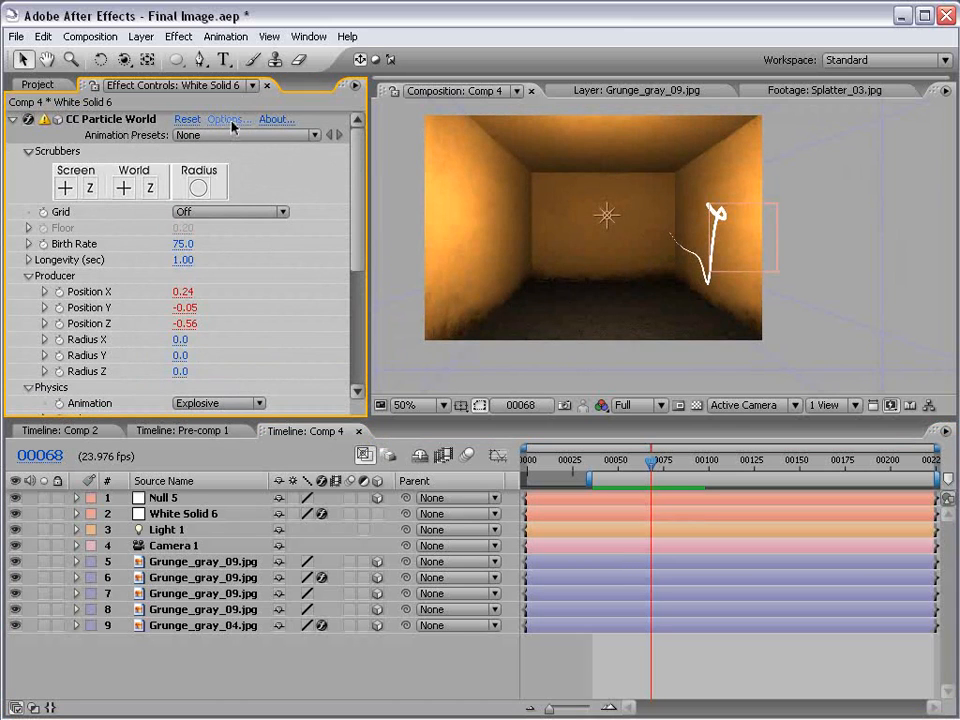
# Step: Set the CC Particle World opacity map to the Fade Out Round preset
pyautogui.click(229, 119)
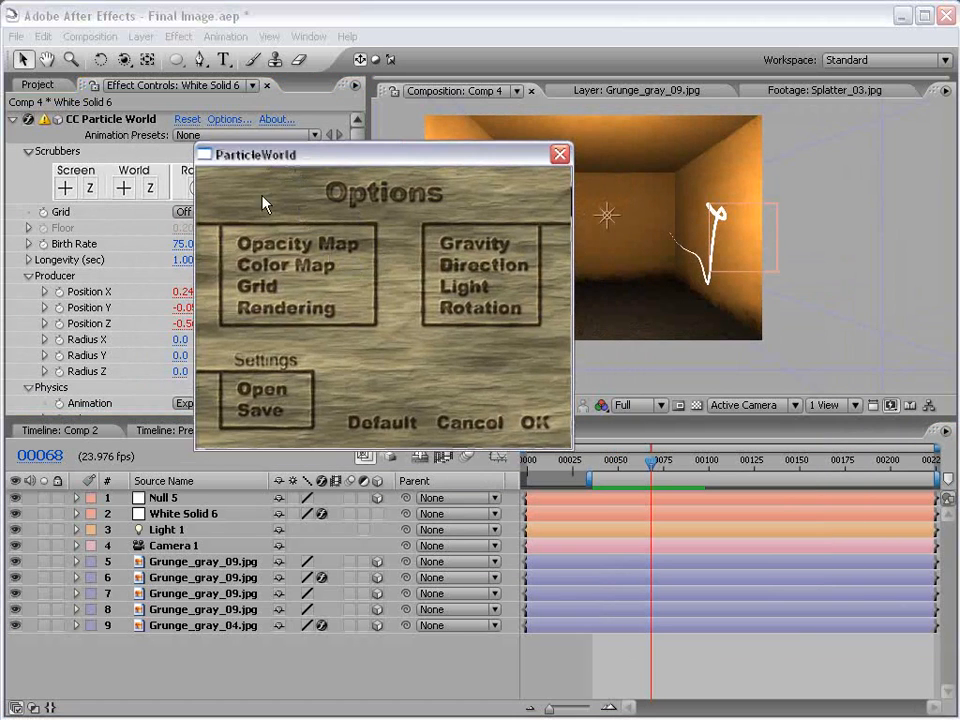
pyautogui.click(310, 250)
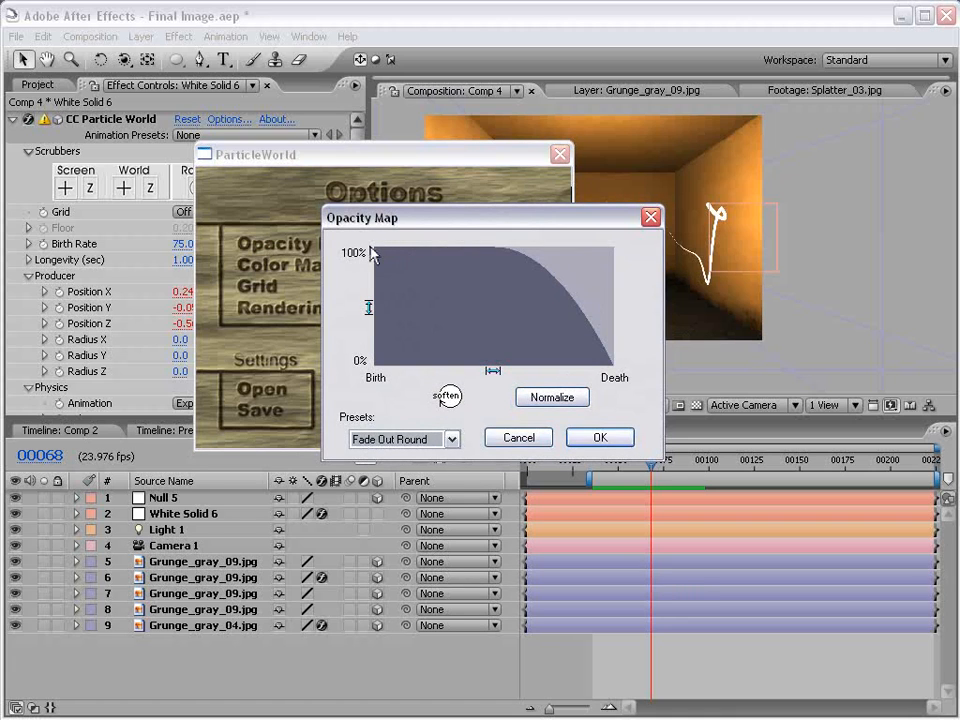
pyautogui.click(600, 439)
pyautogui.moveTo(435, 158); pyautogui.dragTo(420, 200)
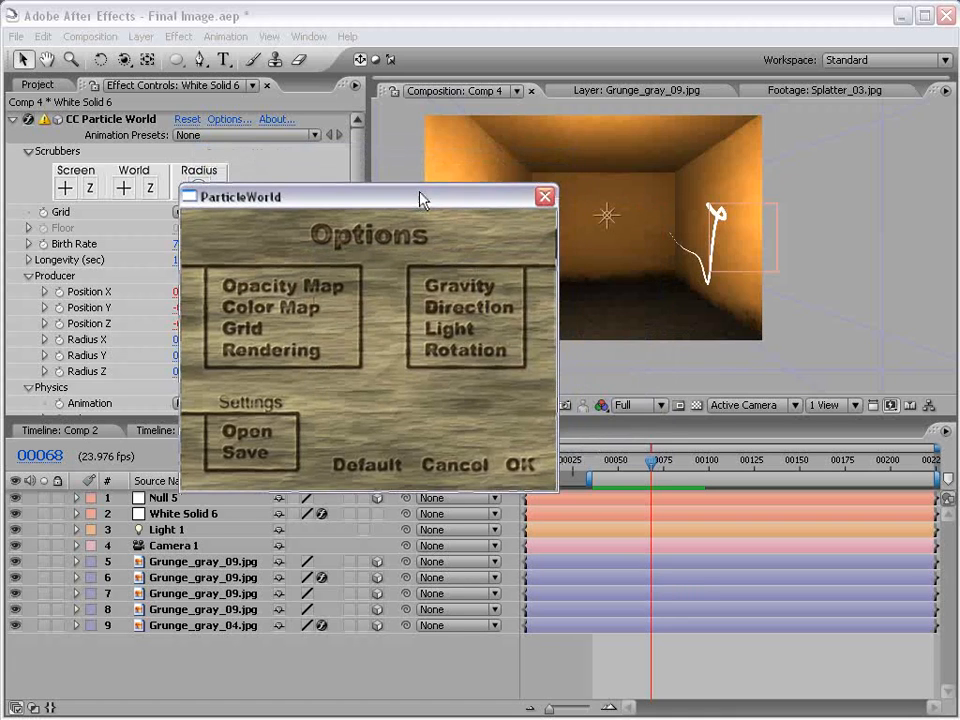
pyautogui.click(519, 464)
# Step: Examine the particle trail beside the right wall at 100% and check where Null 5 sits on it
pyautogui.press('h')
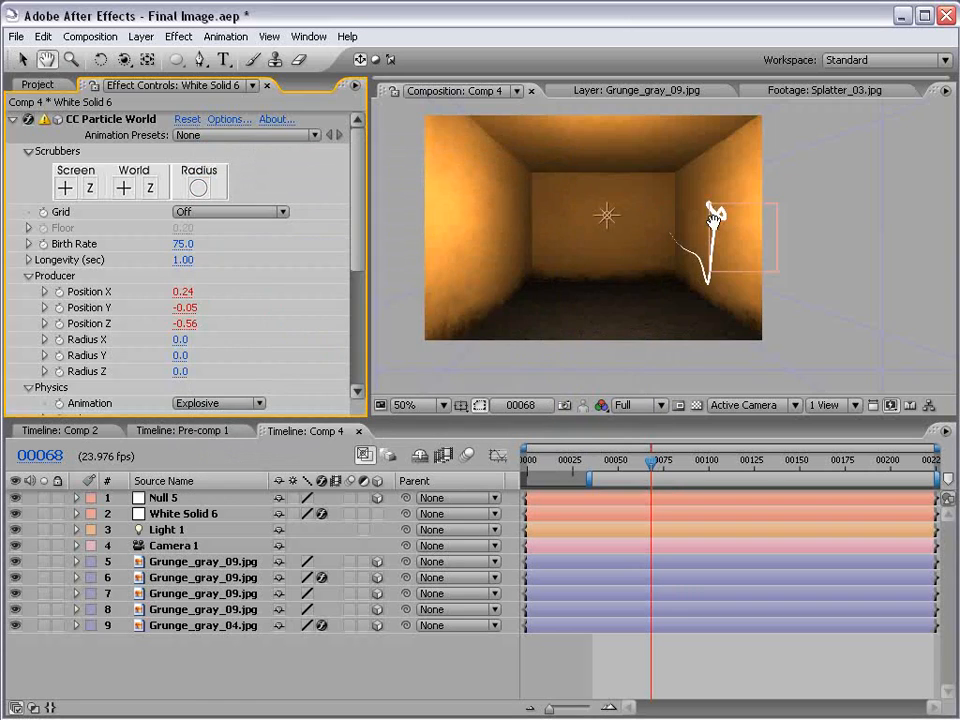
pyautogui.scroll(1, 713, 221)
pyautogui.moveTo(821, 212); pyautogui.dragTo(706, 254)
pyautogui.press('v')
pyautogui.click(723, 250)
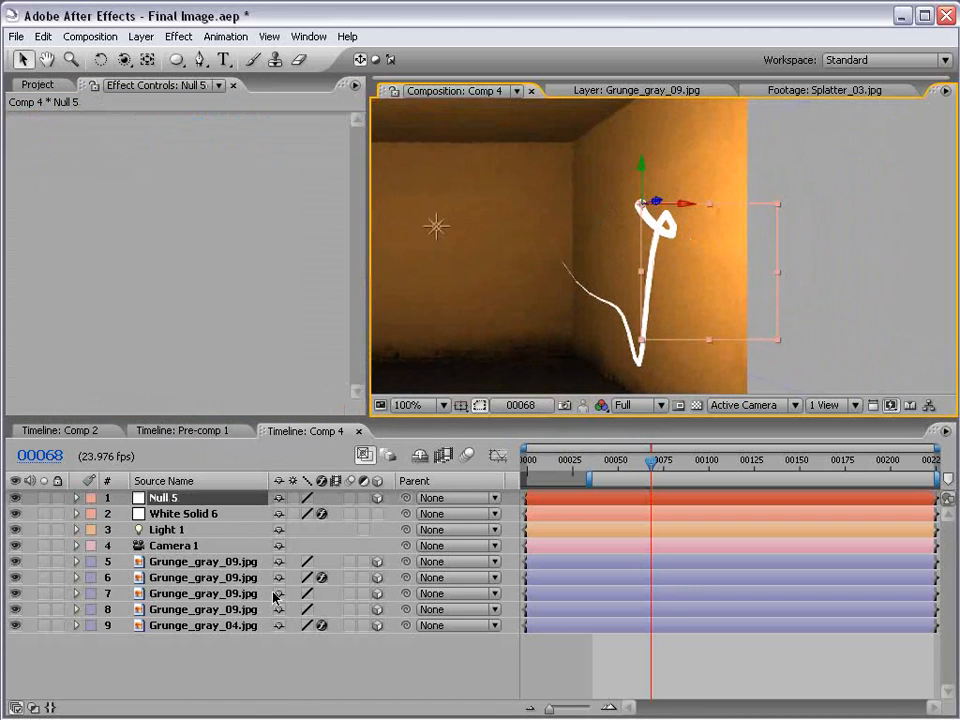
pyautogui.click(303, 677)
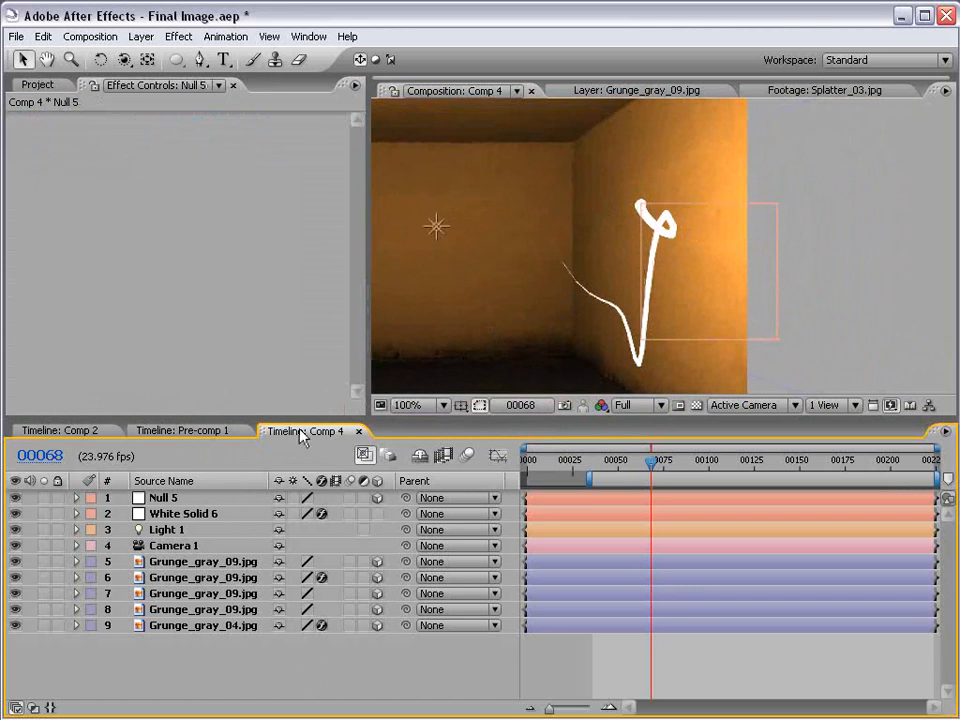